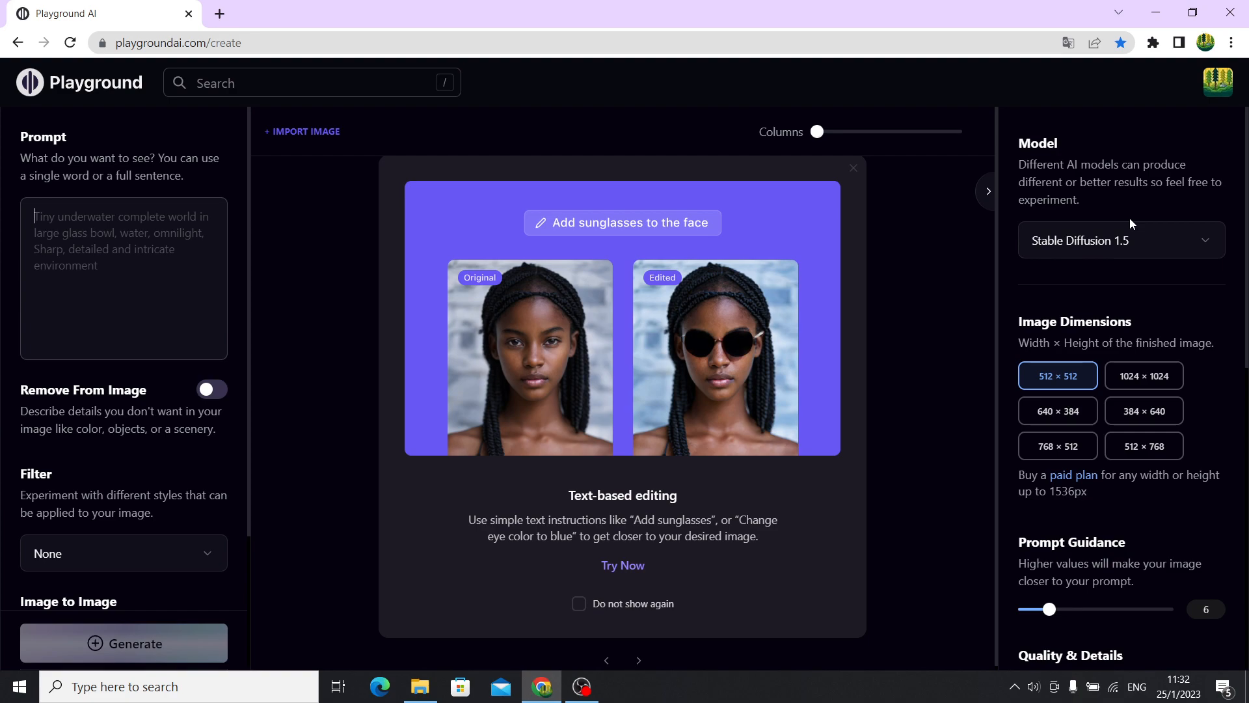
# Try to switch the generation model to DALL·E 2 and dismiss the add-on purchase offer.
pyautogui.click(1092, 238)
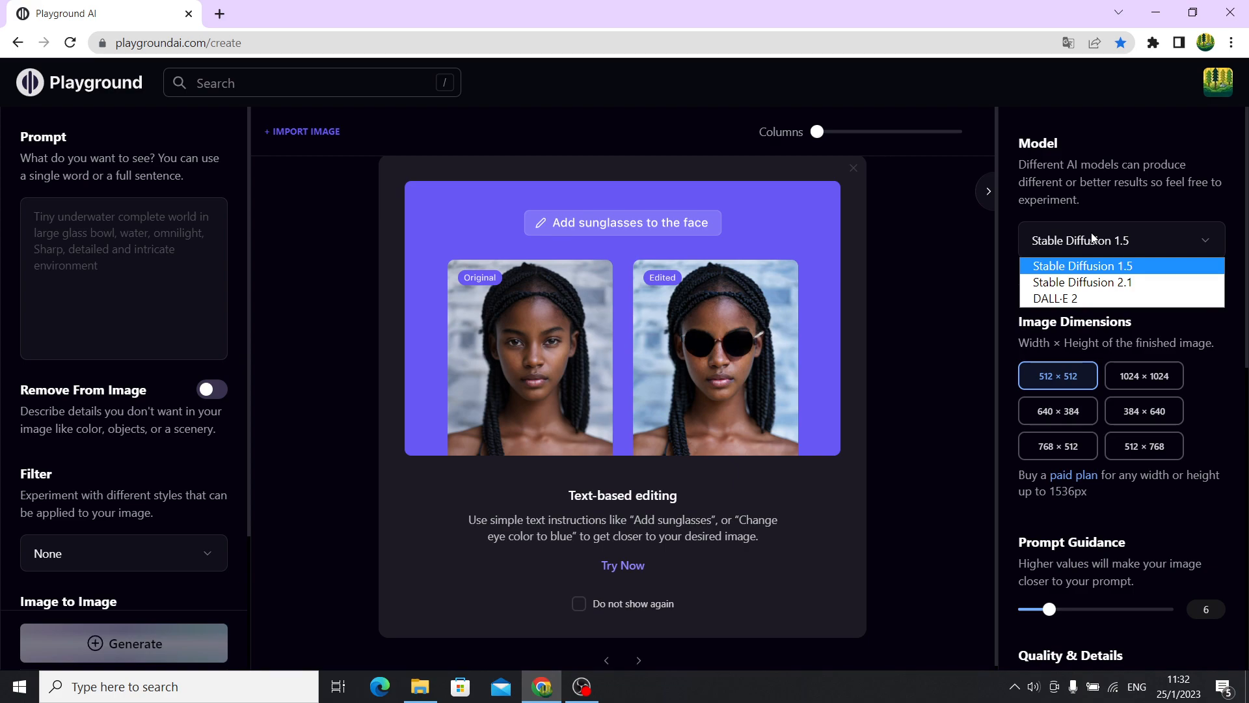
pyautogui.click(1044, 299)
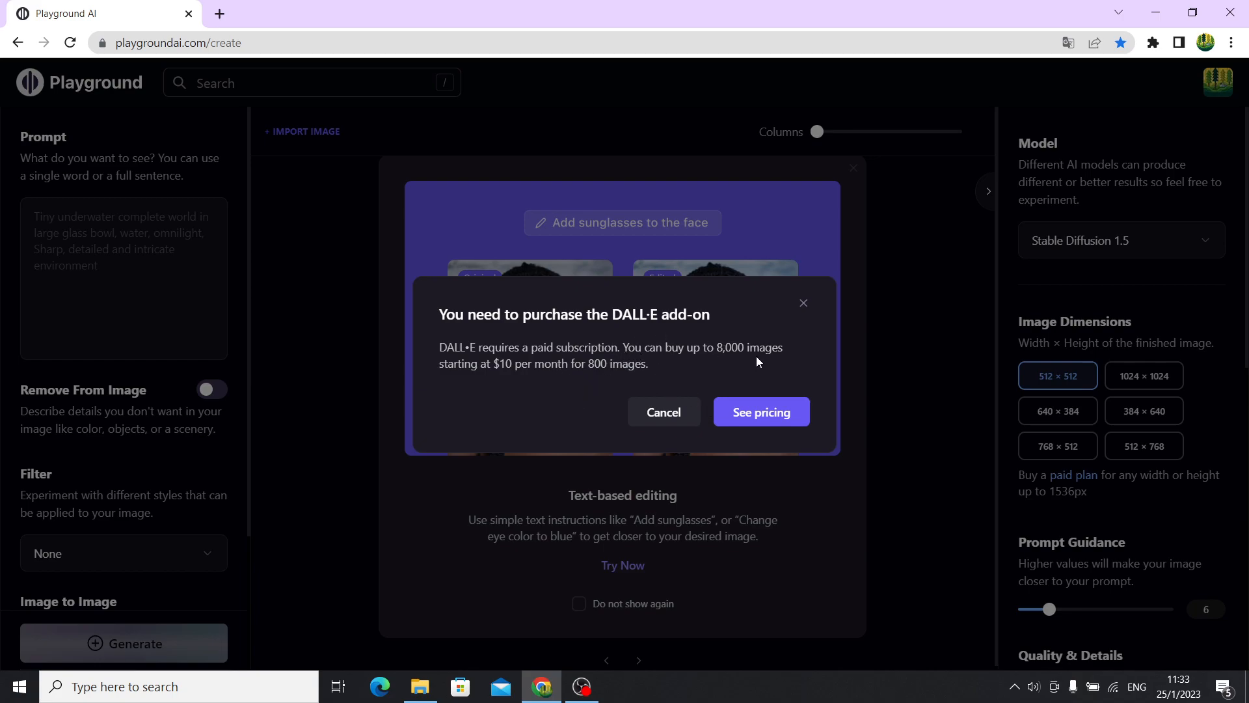
pyautogui.click(804, 305)
# Try the Stable Diffusion 2.1 model and return the selection to Stable Diffusion 1.5.
pyautogui.click(1054, 249)
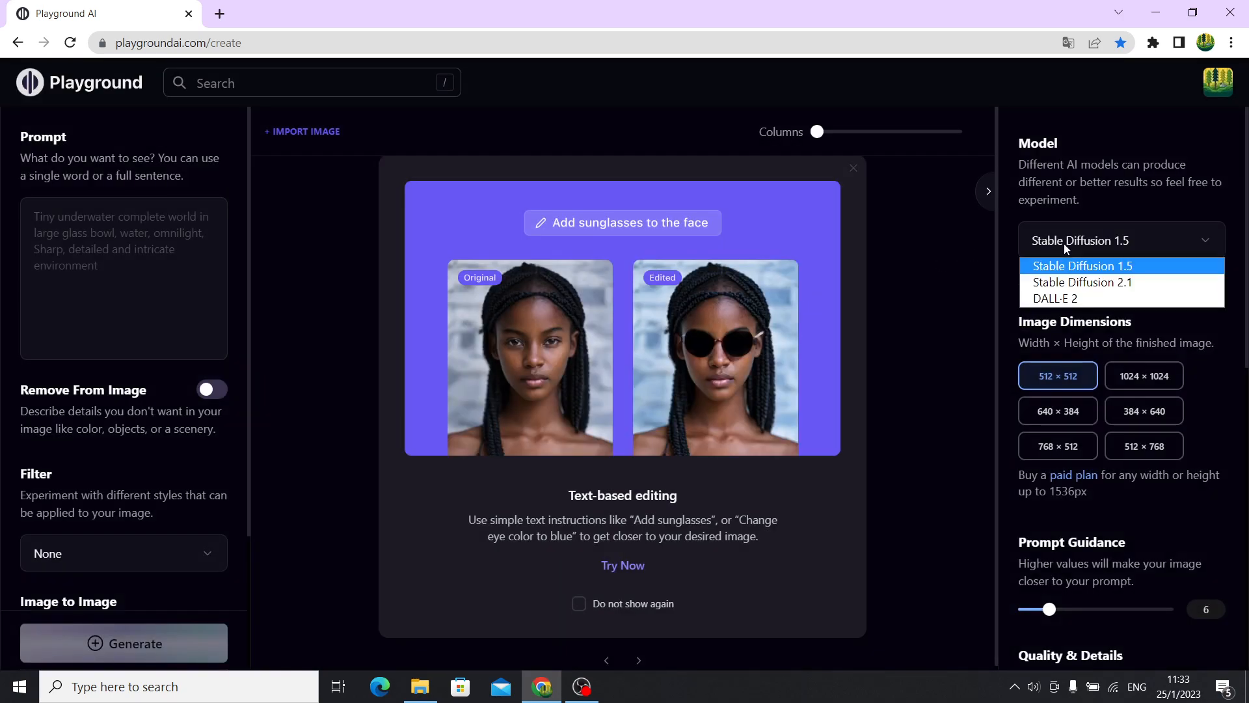
pyautogui.click(1062, 283)
pyautogui.click(1085, 240)
pyautogui.click(1071, 263)
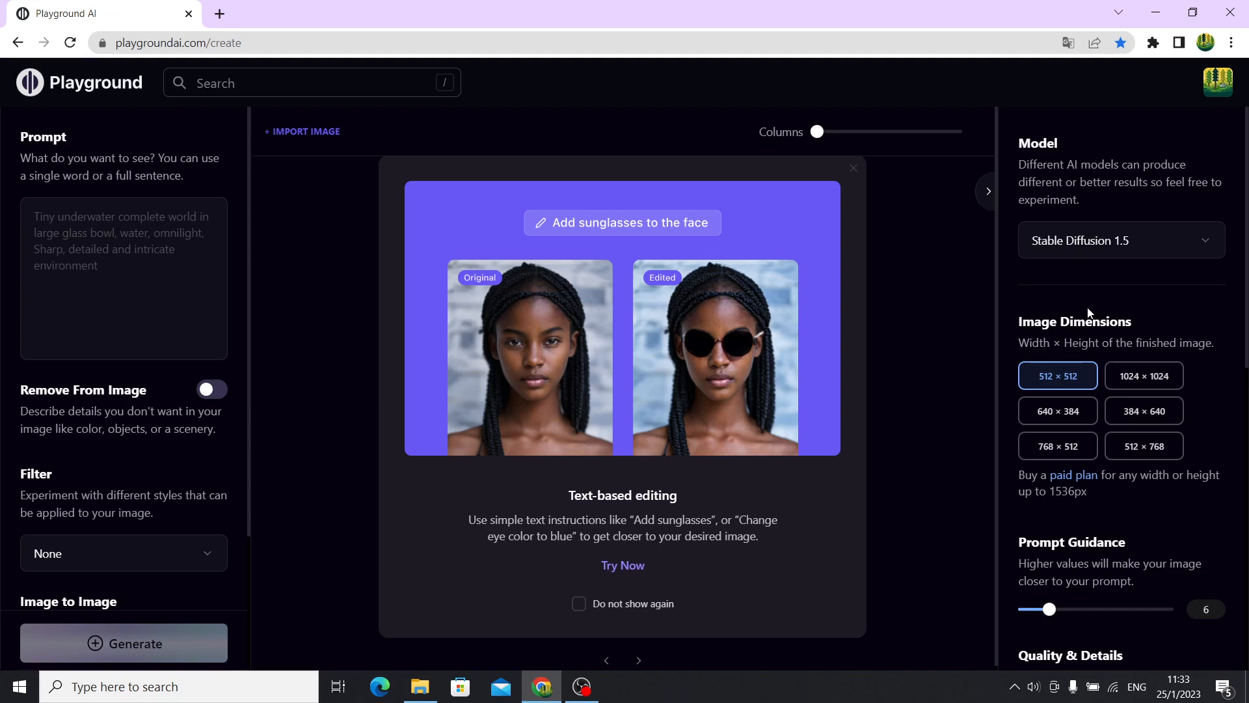
# Import the image tree-99852__340.jpg and generate an edit of it with the instruction "Add lions".
pyautogui.click(278, 136)
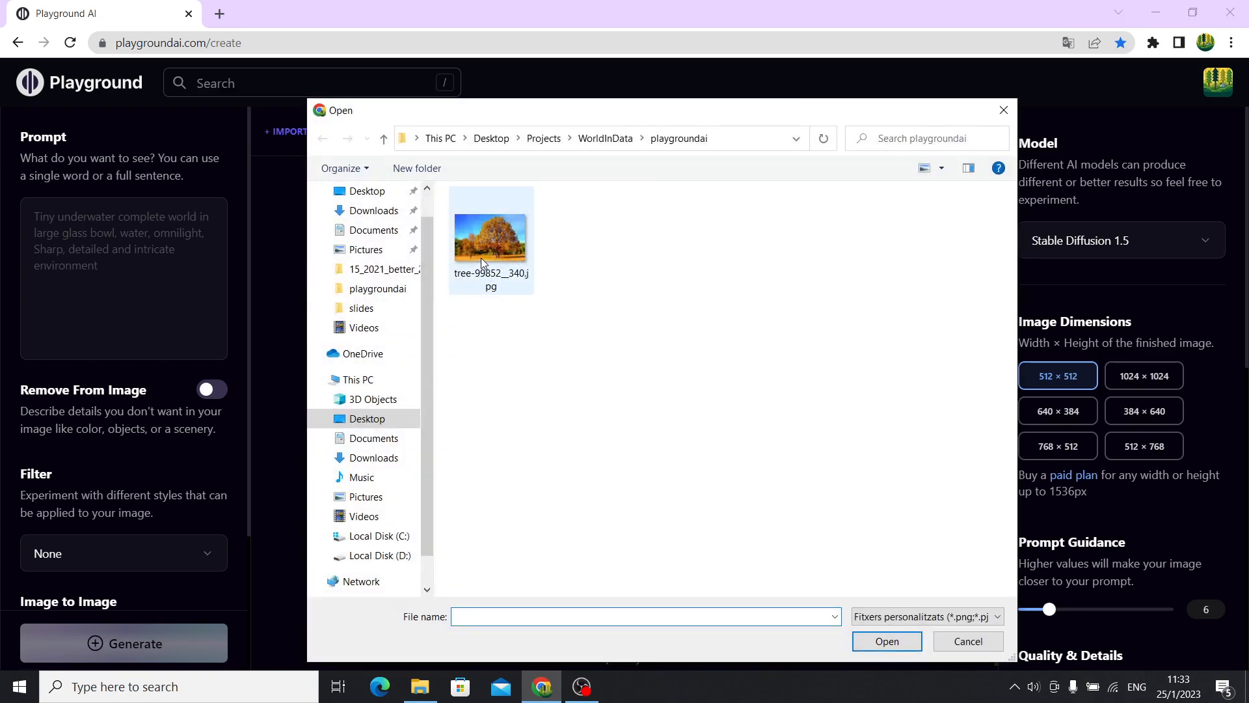
pyautogui.doubleClick(482, 258)
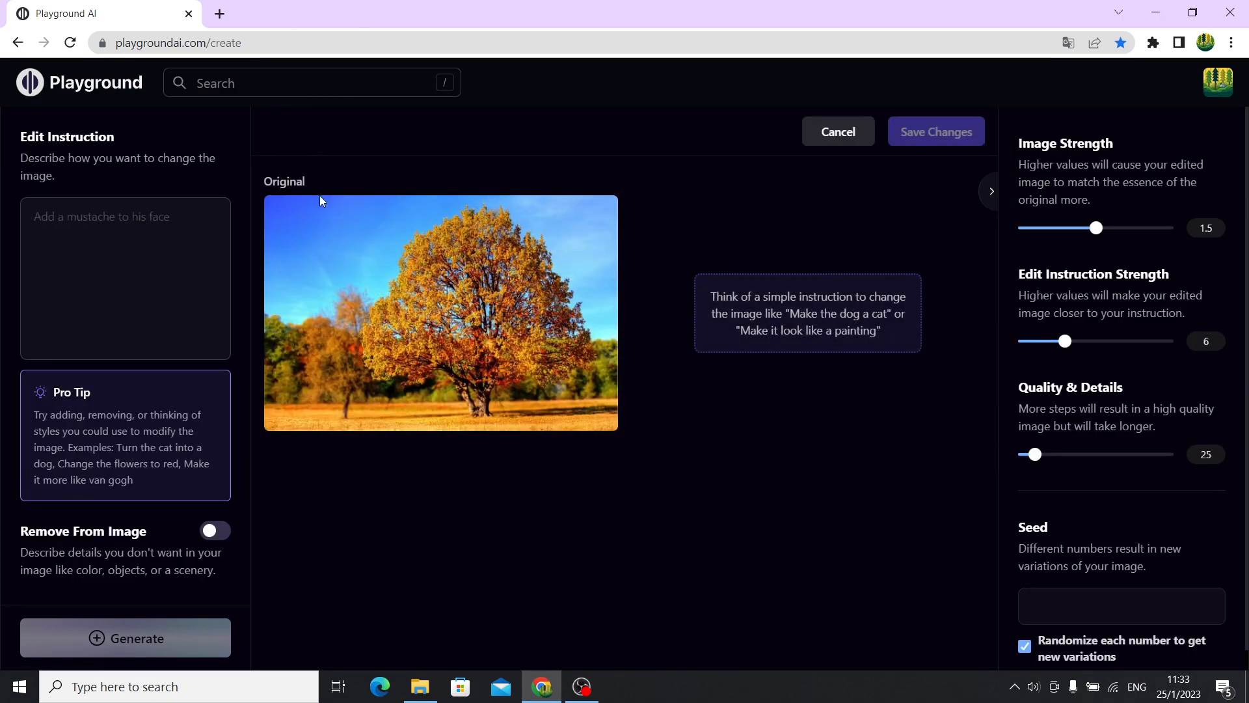
pyautogui.click(95, 215)
pyautogui.write('Add lions')
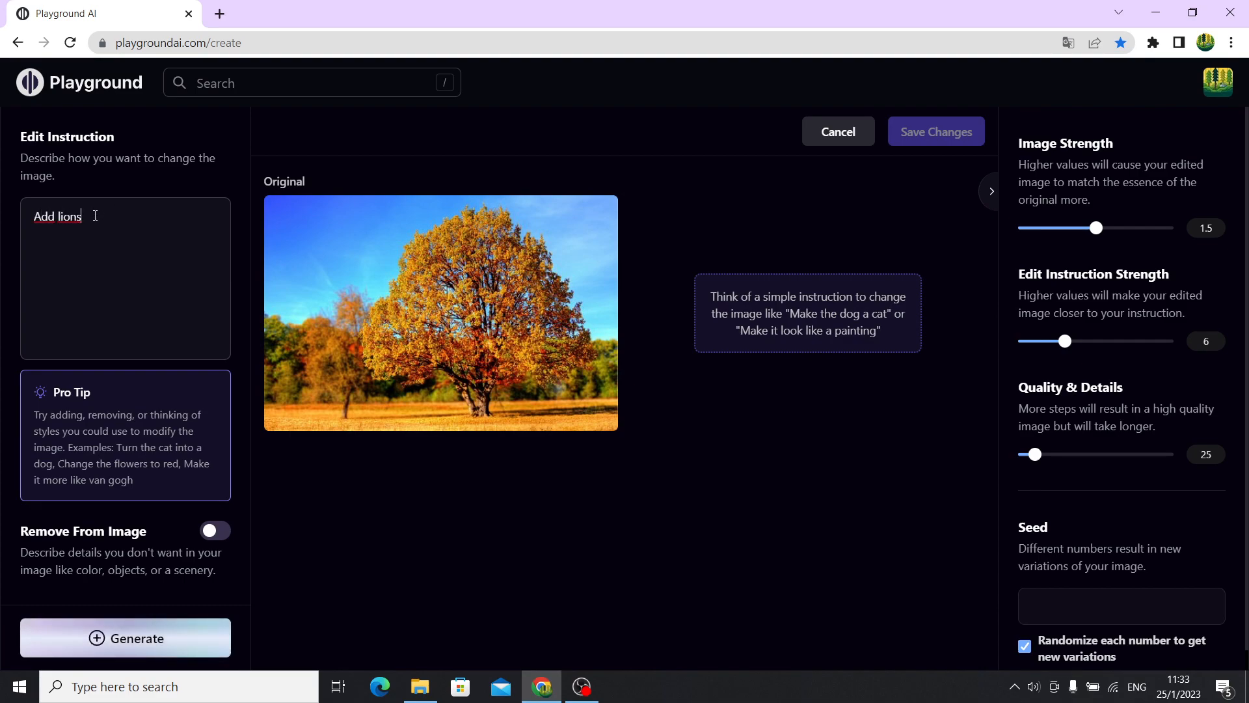
pyautogui.click(128, 640)
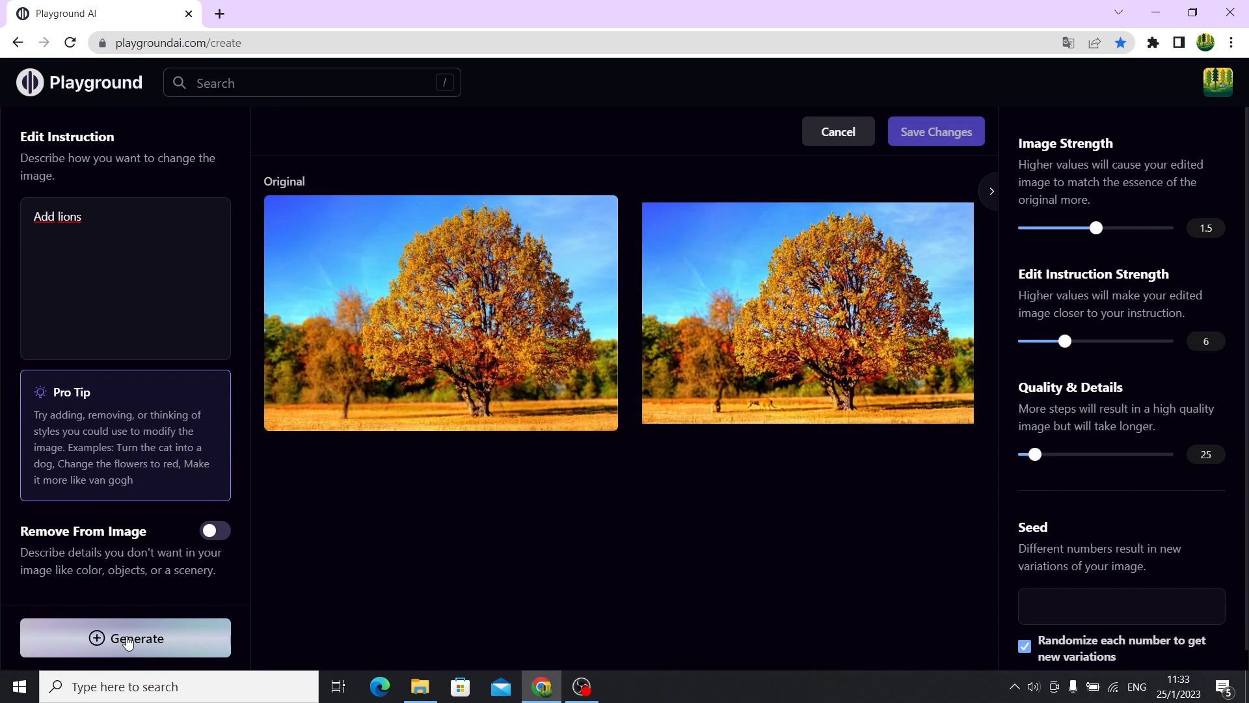
pyautogui.moveTo(758, 403)
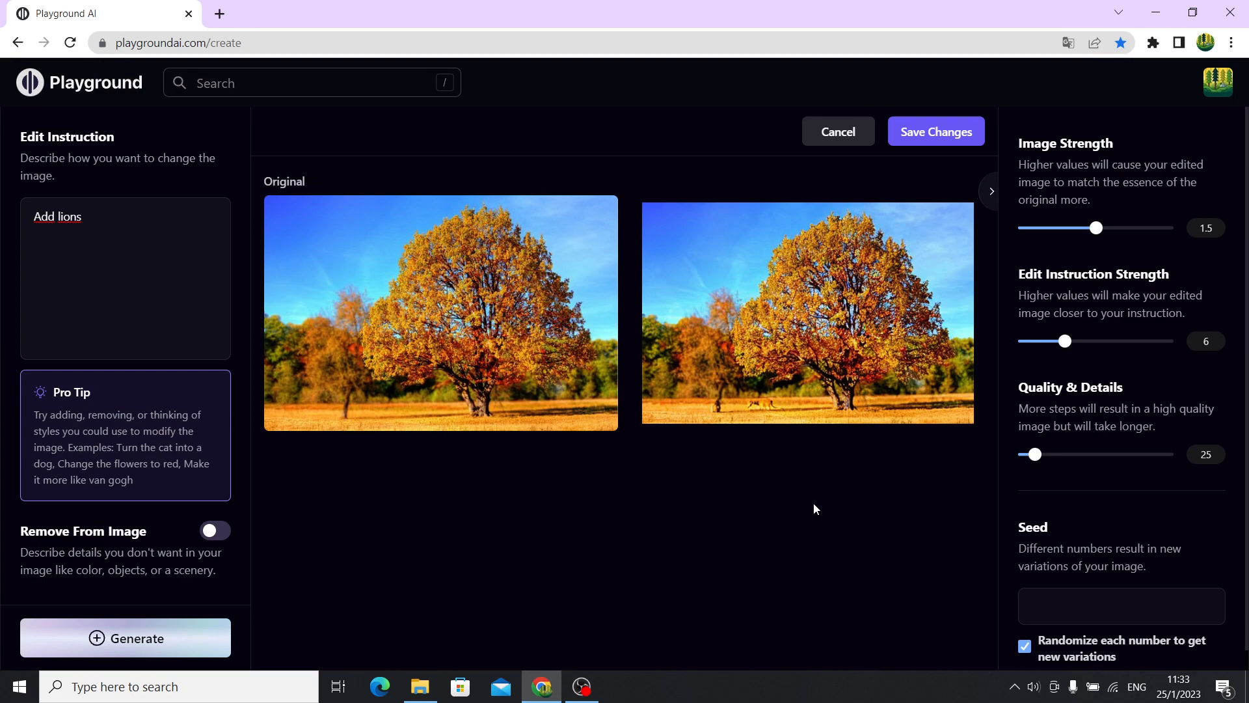
# Replace the edit instruction with "Make it a Van Gogh painting" and generate the edited image.
pyautogui.click(84, 234)
pyautogui.press('BackSpace')
pyautogui.press('BackSpace')
pyautogui.press('BackSpace')
pyautogui.press('BackSpace')
pyautogui.press('BackSpace')
pyautogui.press('BackSpace')
pyautogui.press('BackSpace')
pyautogui.press('BackSpace')
pyautogui.press('BackSpace')
pyautogui.write('Make it a Van Gogh painting')
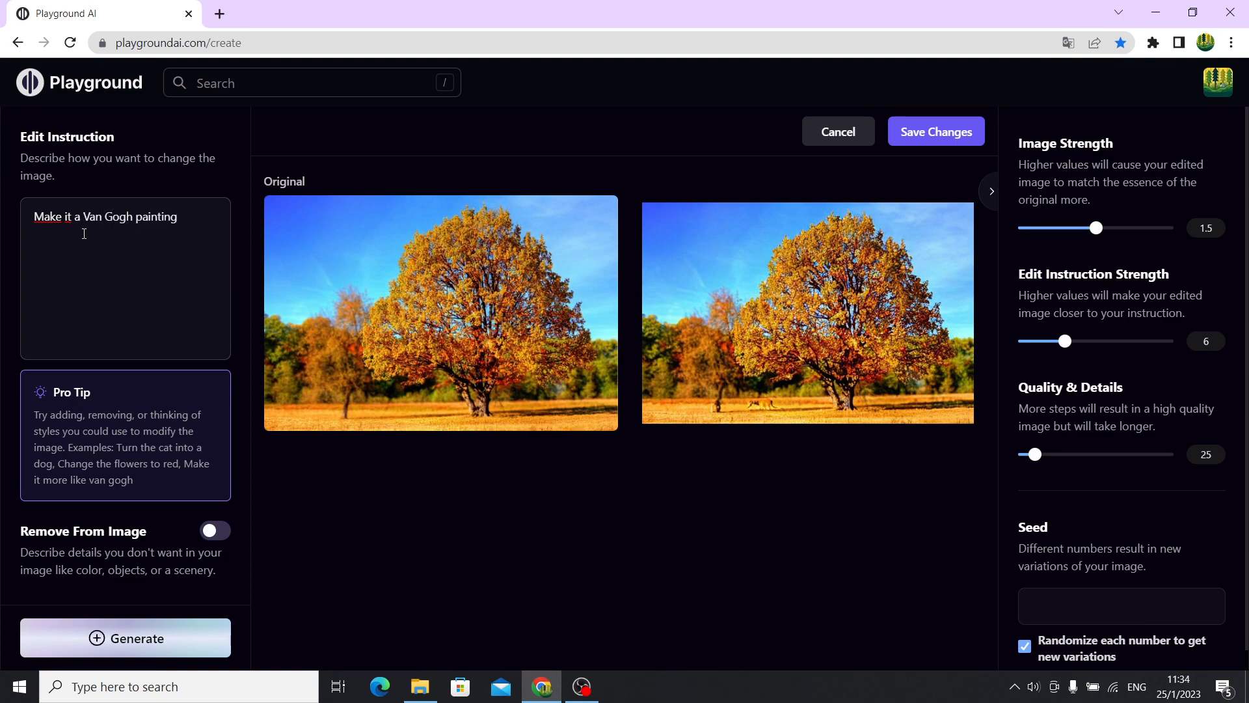
pyautogui.click(156, 636)
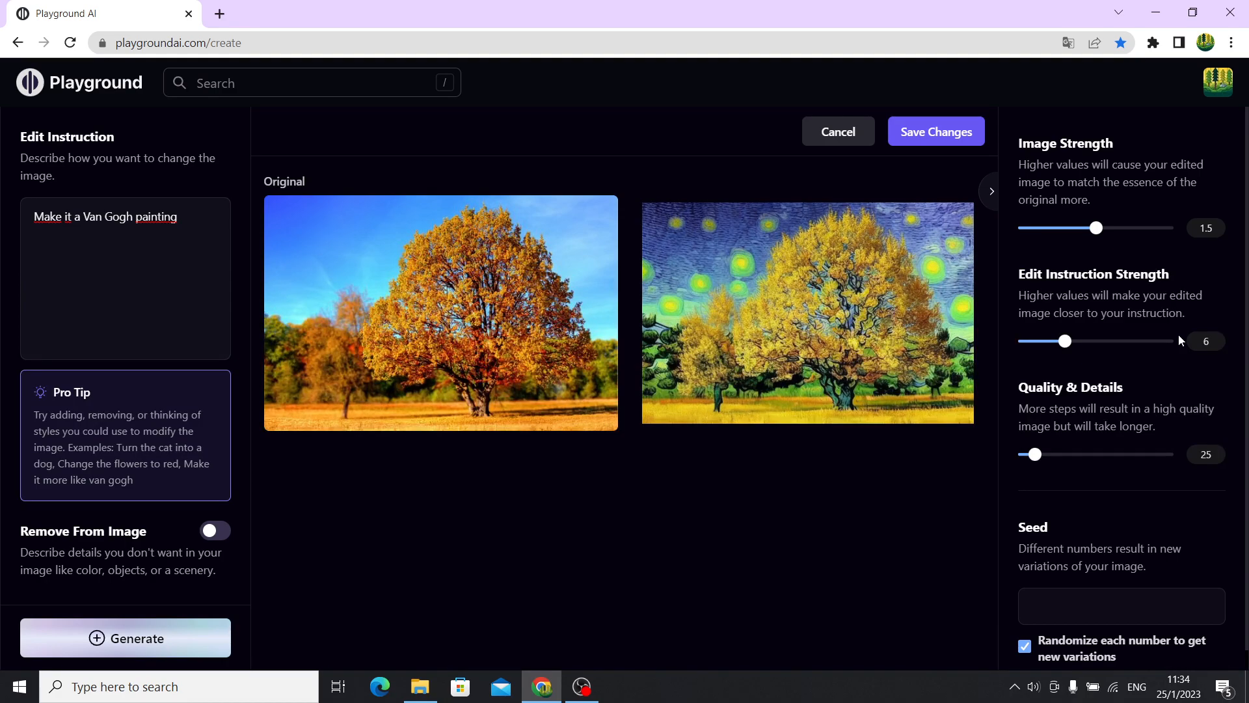
# Regenerate the Van Gogh edit with Edit Instruction Strength set to 20 and save the changes.
pyautogui.moveTo(1065, 341); pyautogui.dragTo(1173, 340)
pyautogui.click(184, 634)
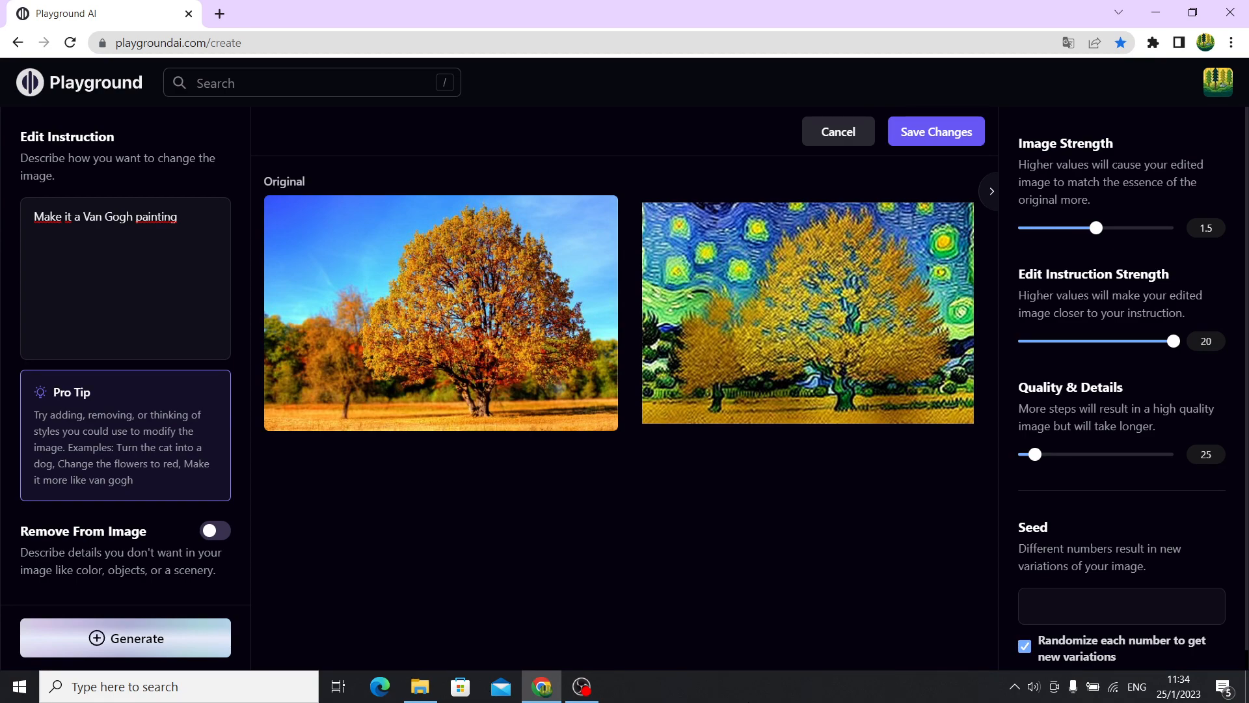
pyautogui.click(967, 124)
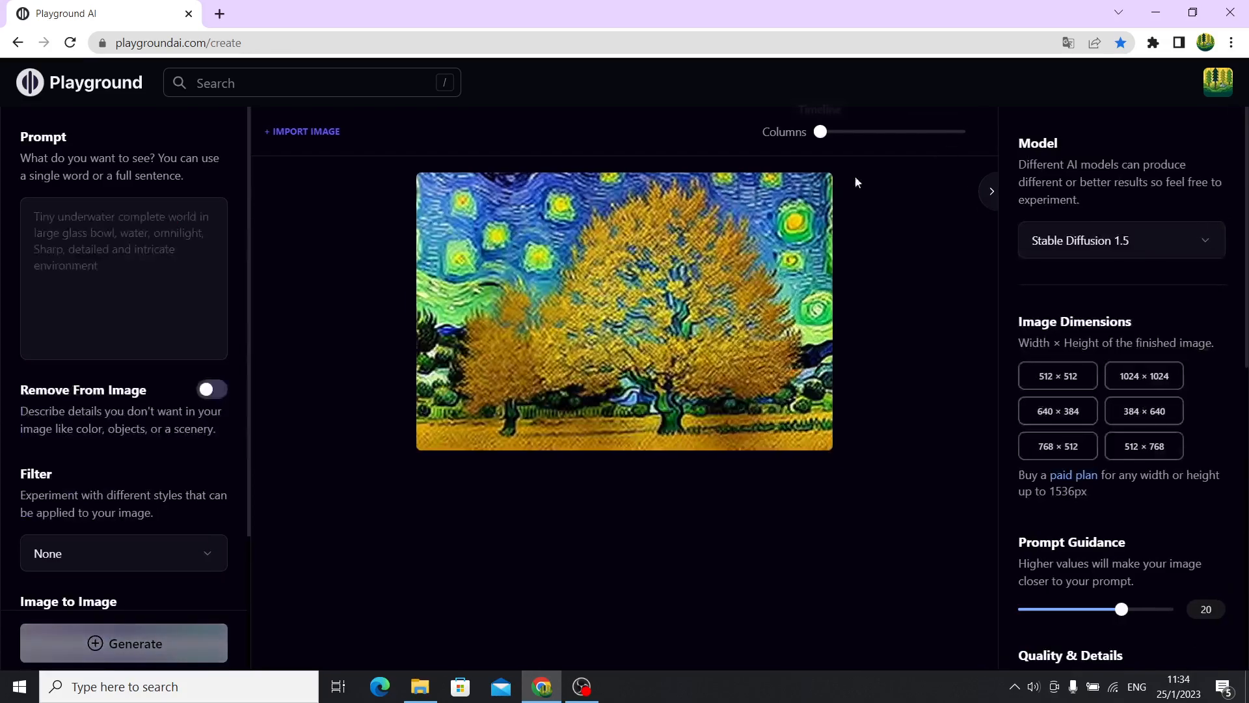
# Generate a new image from the prompt "Bird in the sky".
pyautogui.click(181, 233)
pyautogui.write('Bird in t')
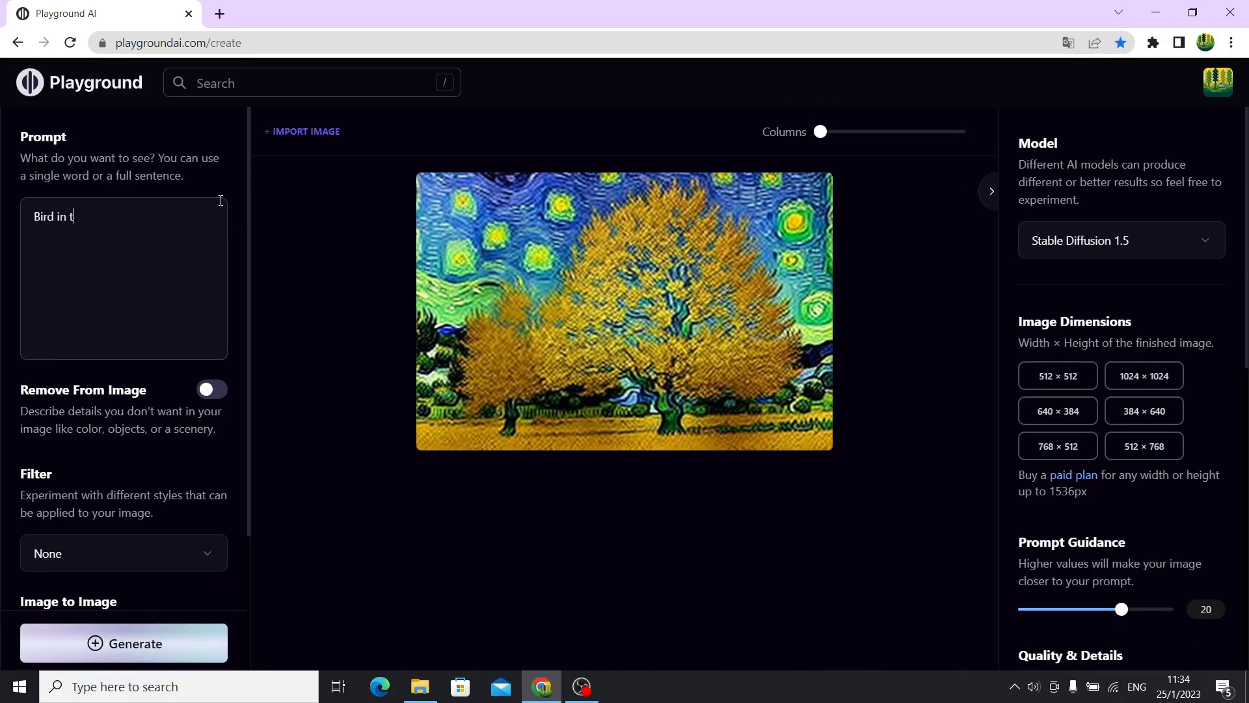
pyautogui.write('he sky')
pyautogui.click(110, 648)
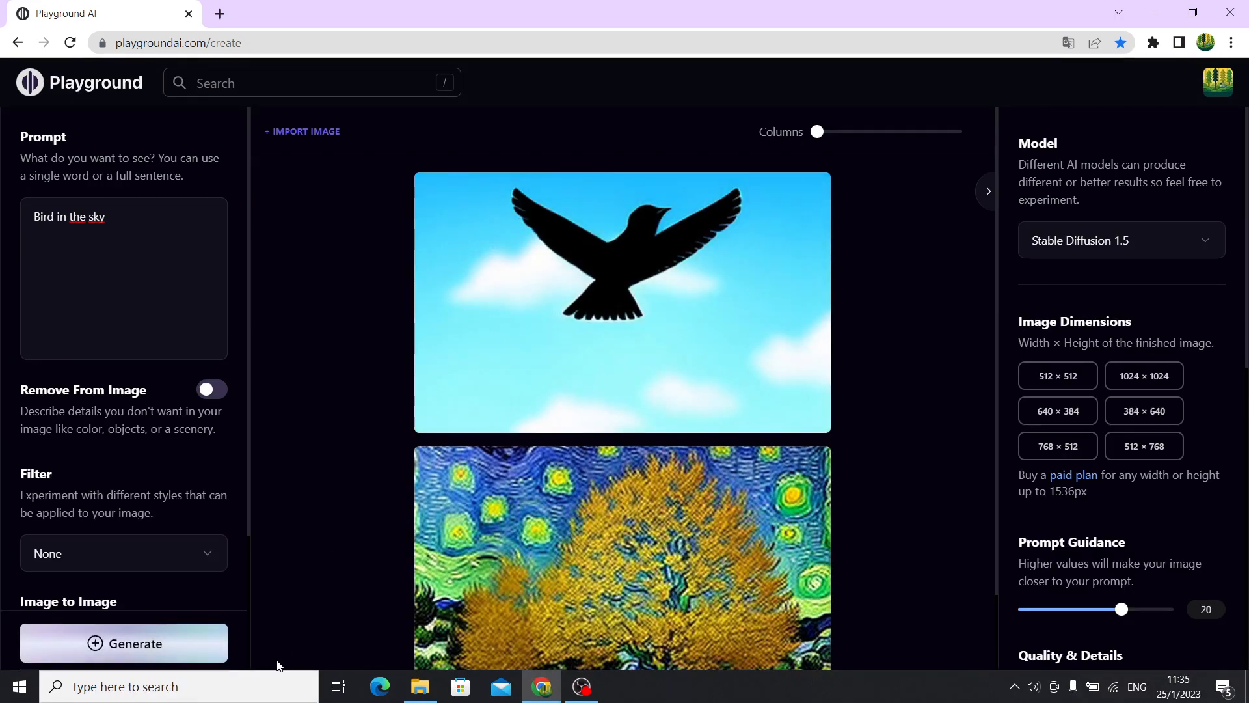
pyautogui.moveTo(553, 292)
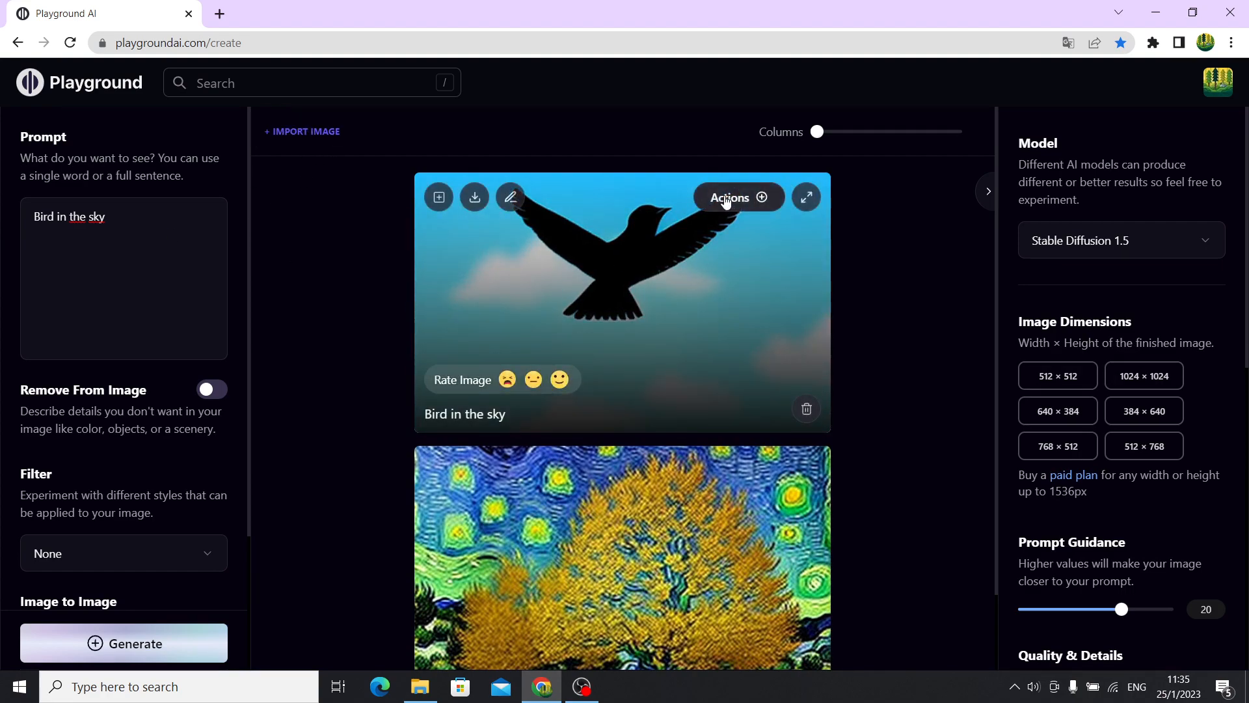
# Replace the prompt with "Tree with lions" and generate another image.
pyautogui.moveTo(154, 206); pyautogui.dragTo(2, 213)
pyautogui.press('BackSpace')
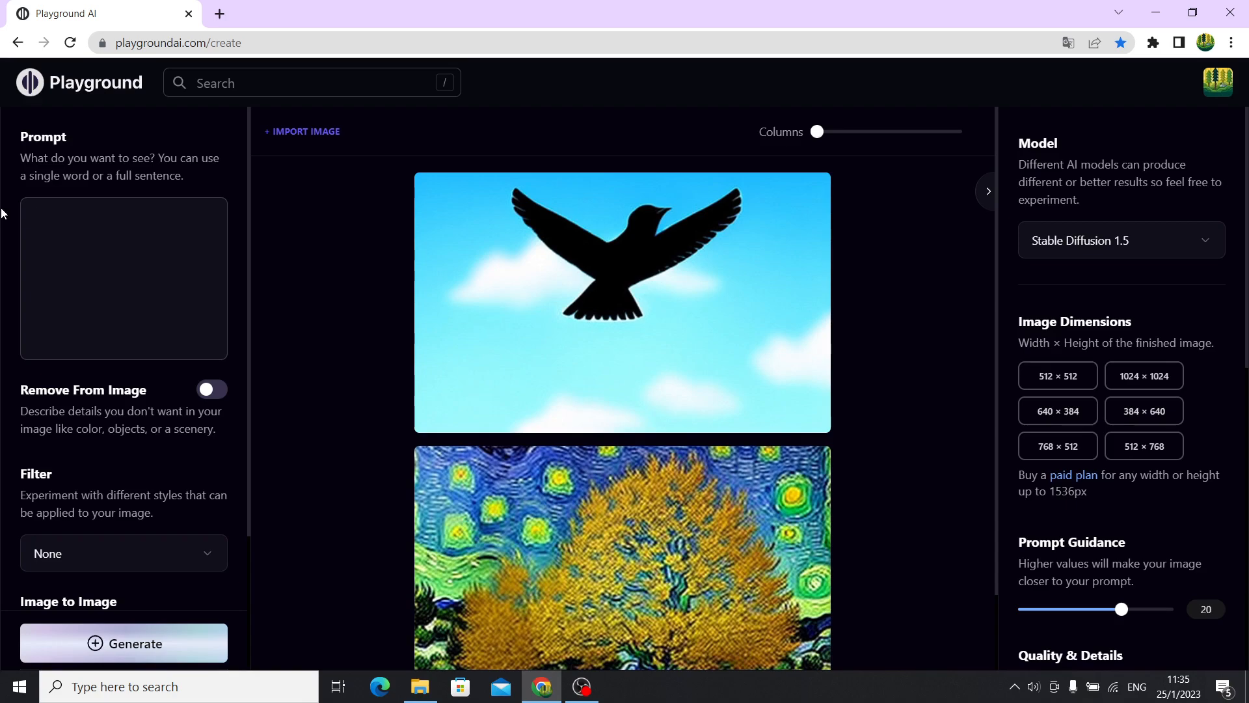
pyautogui.write('Tree with lions')
pyautogui.click(95, 632)
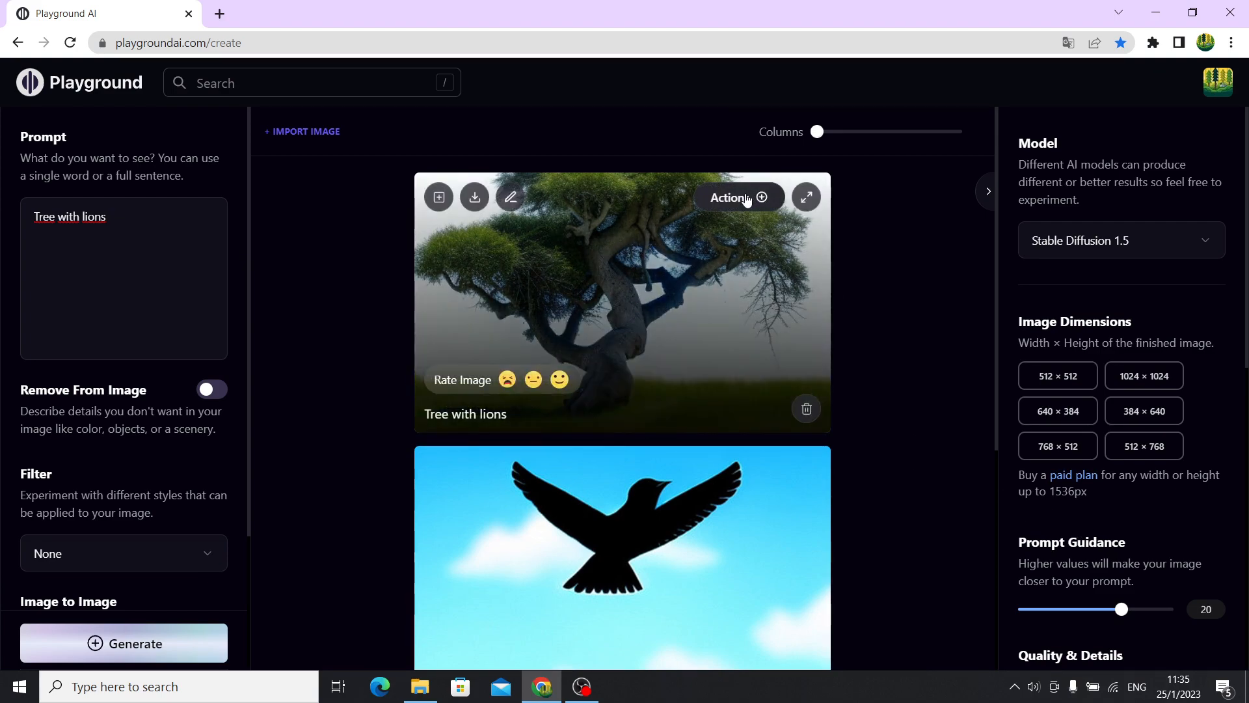
# Open the newly generated tree image for editing and generate an edit with the instruction "Make it winter".
pyautogui.click(747, 199)
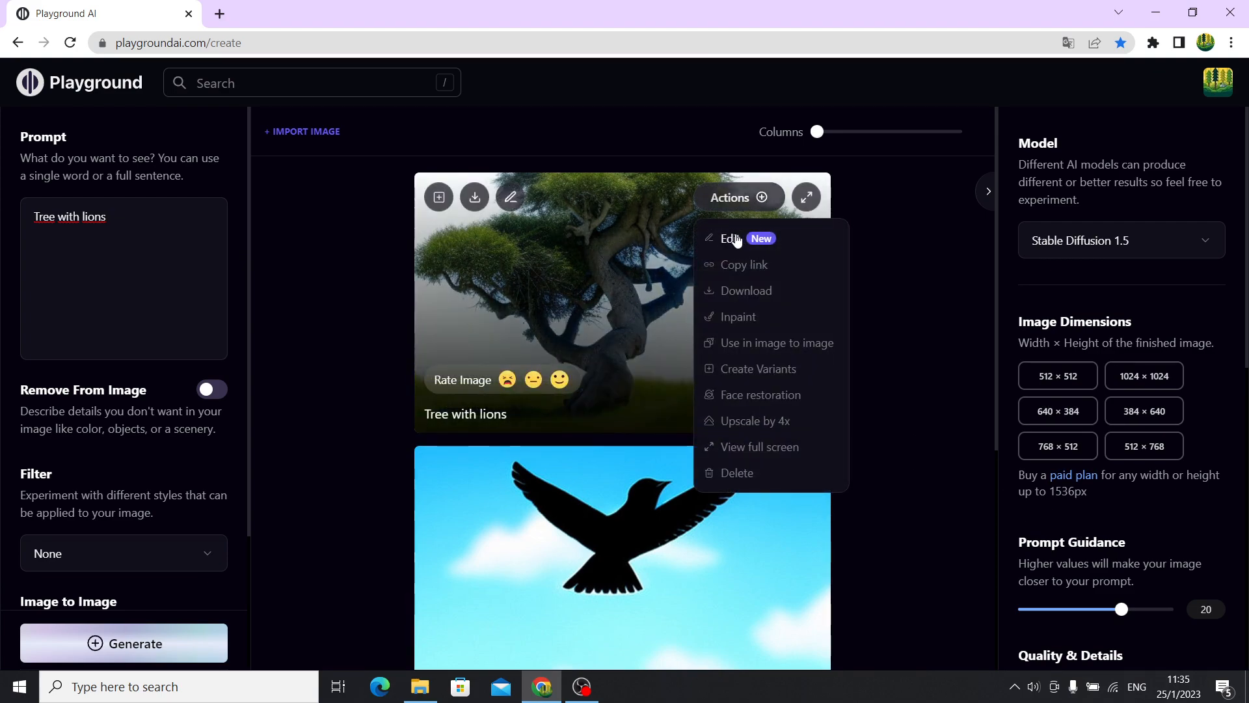
pyautogui.click(732, 240)
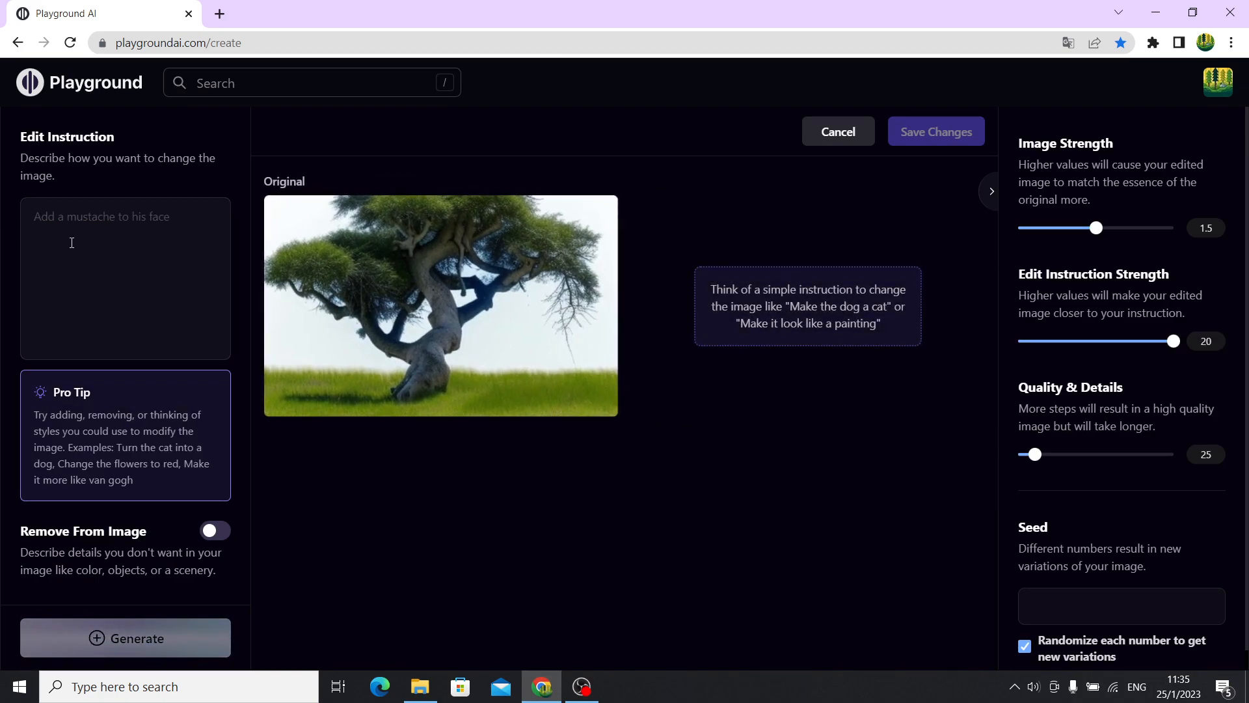
pyautogui.write('Ma')
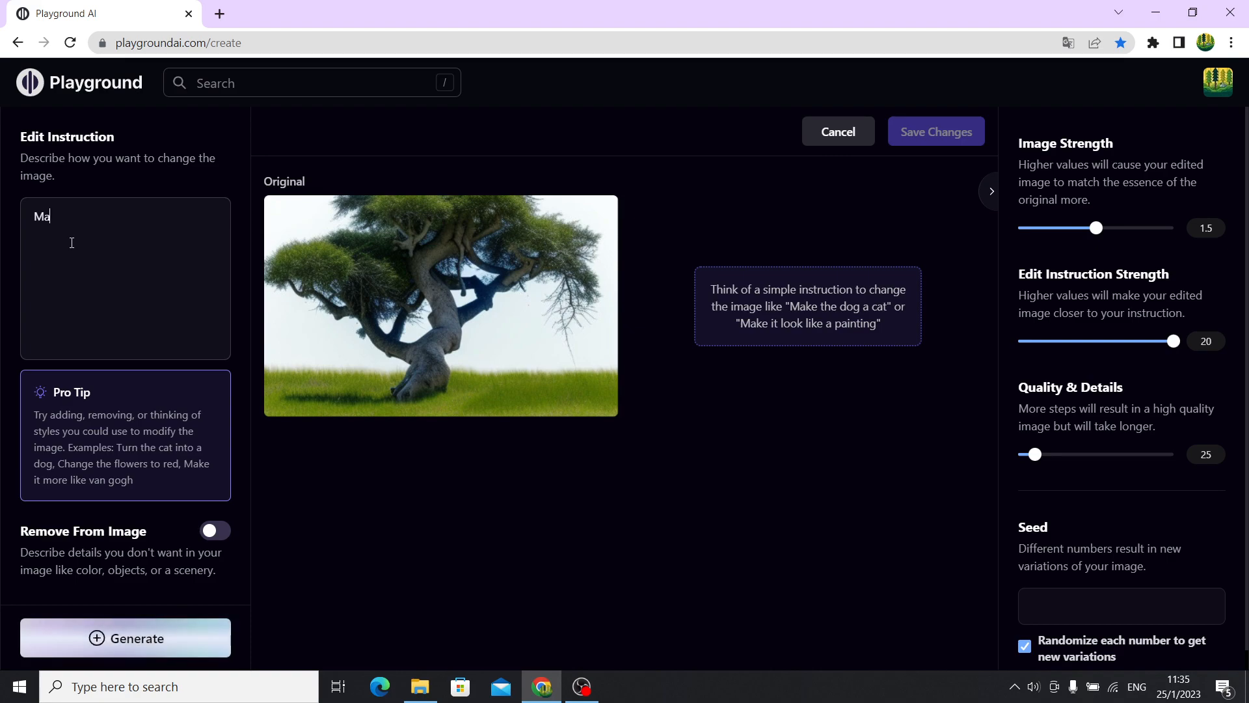
pyautogui.write('ke it winter')
pyautogui.click(156, 648)
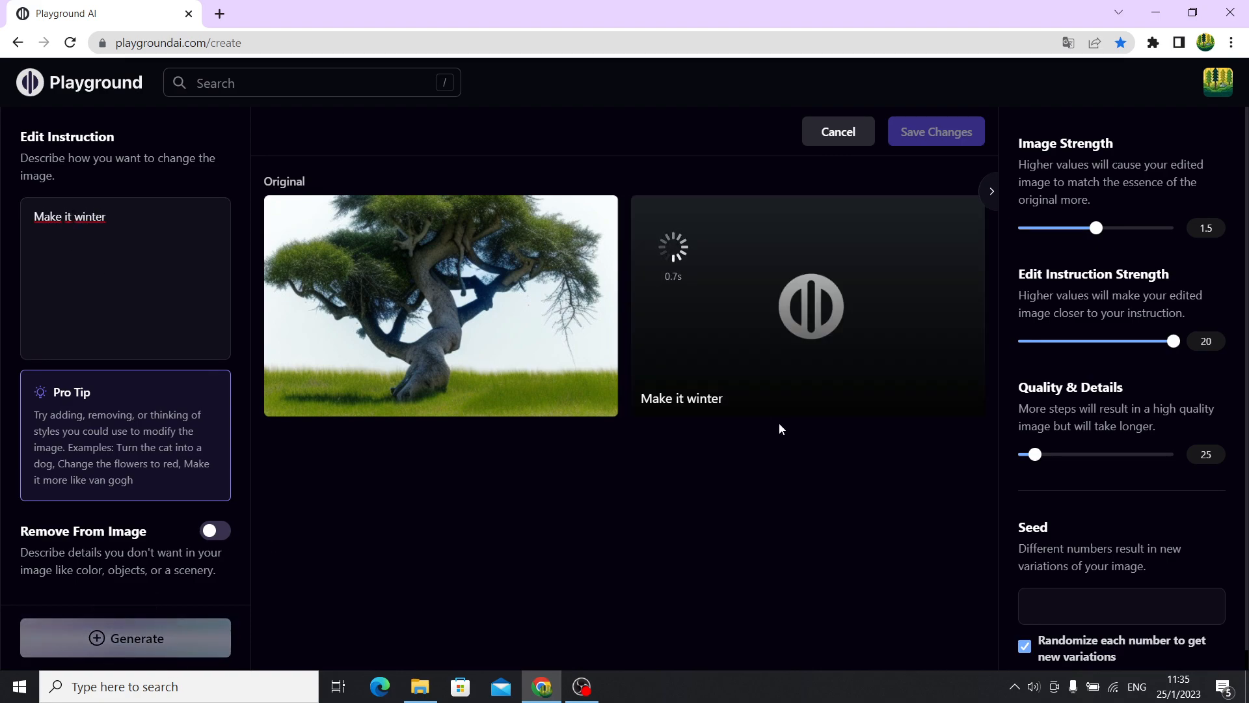